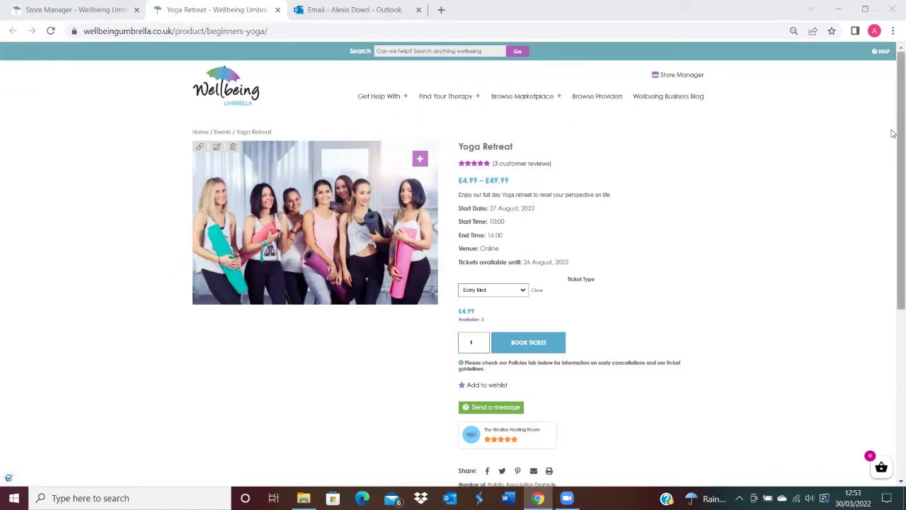
Review the customer reviews and star ratings on the Yoga Retreat product page.
{"action": "left_click_drag", "start_coordinate": [891, 134], "coordinate": [893, 252]}
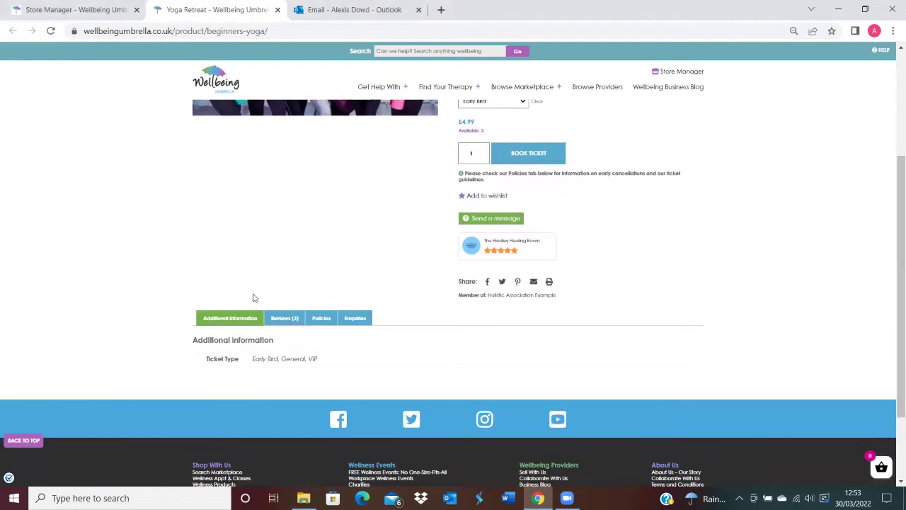
{"action": "left_click", "coordinate": [291, 315]}
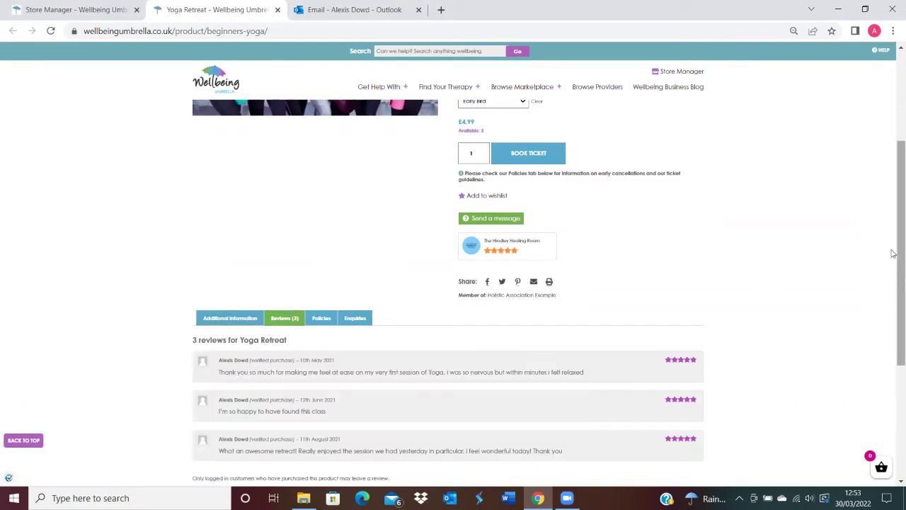
{"action": "left_click_drag", "start_coordinate": [892, 253], "coordinate": [892, 305]}
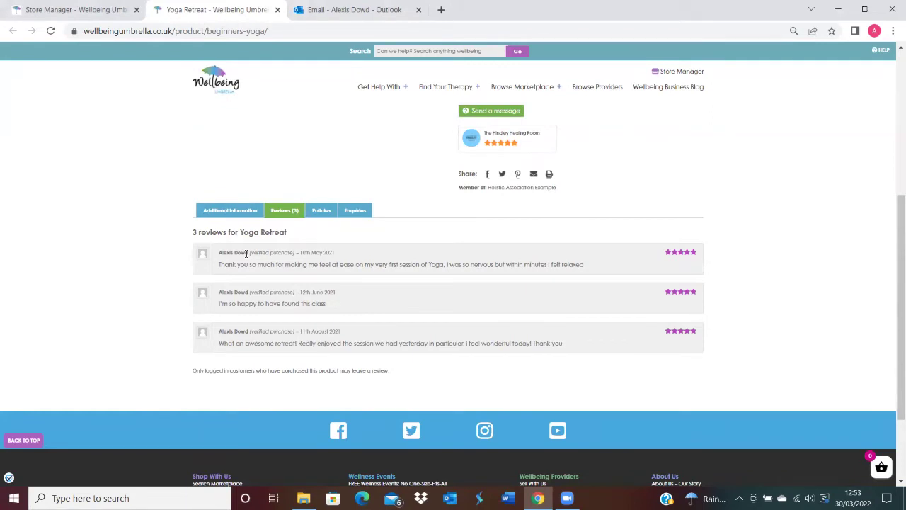
{"action": "scroll", "coordinate": [894, 360], "scroll_direction": "down", "scroll_amount": 1}
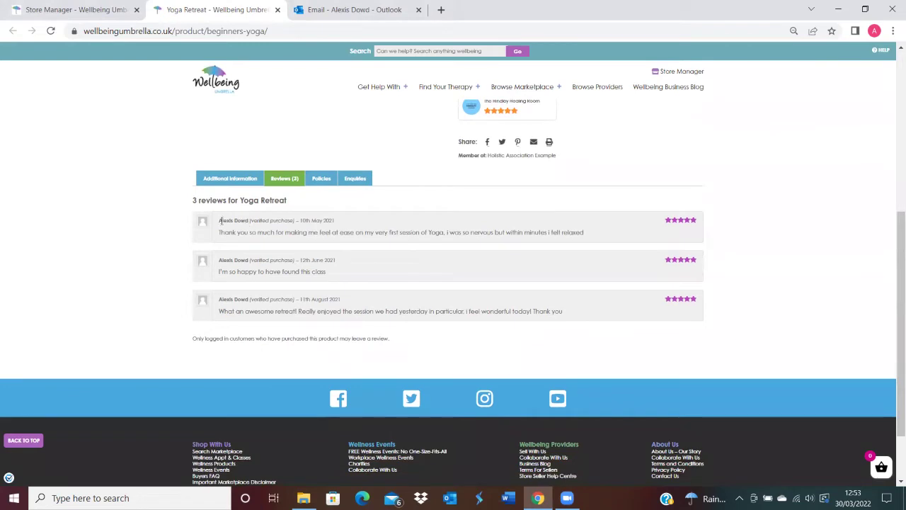
{"action": "left_click_drag", "start_coordinate": [892, 285], "coordinate": [893, 207]}
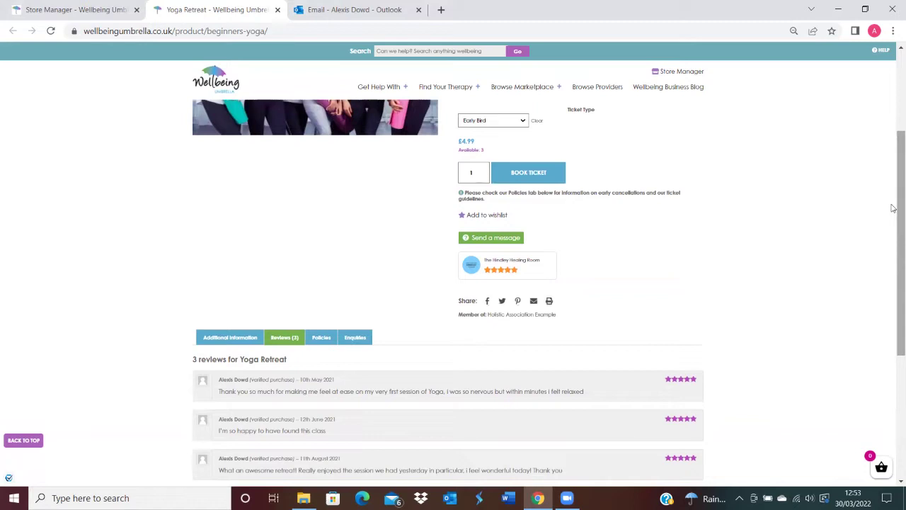
{"action": "left_click_drag", "start_coordinate": [894, 205], "coordinate": [893, 178]}
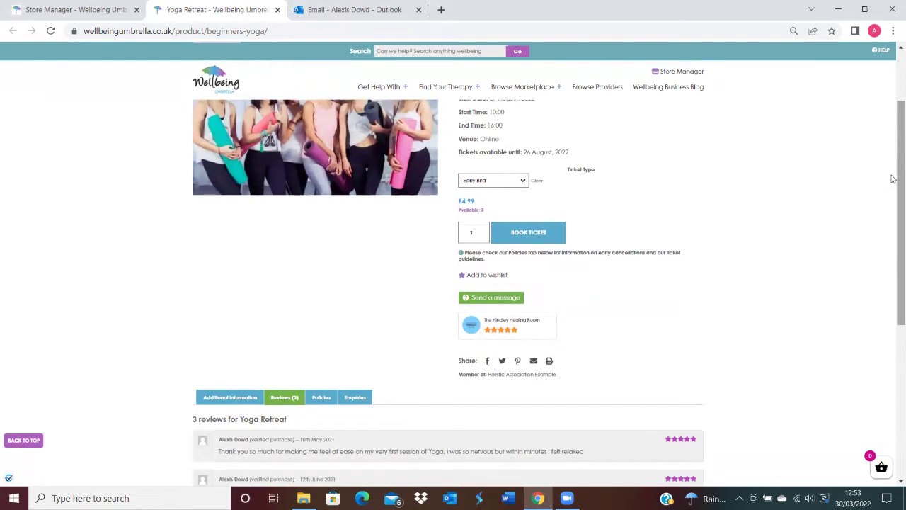
{"action": "left_click_drag", "start_coordinate": [893, 178], "coordinate": [893, 126]}
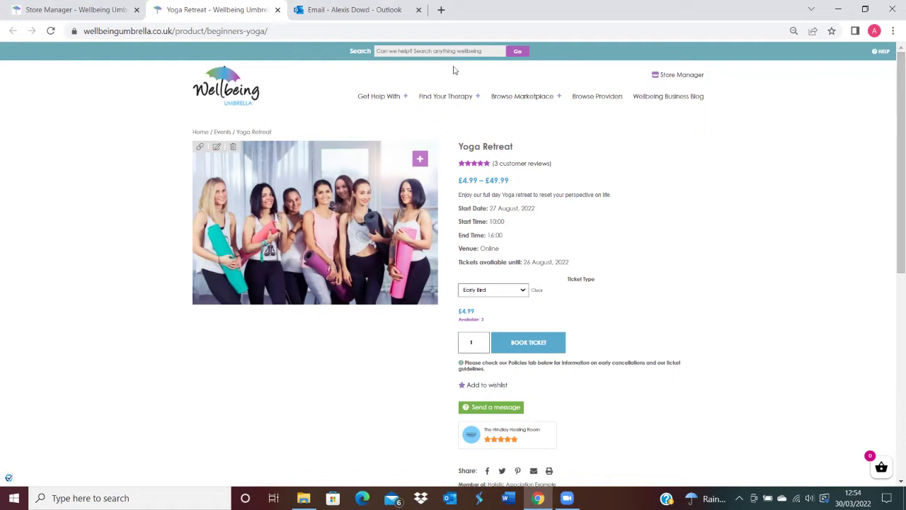
Switch to Store Manager and open the list of orders received from the dashboard.
{"action": "left_click", "coordinate": [88, 10]}
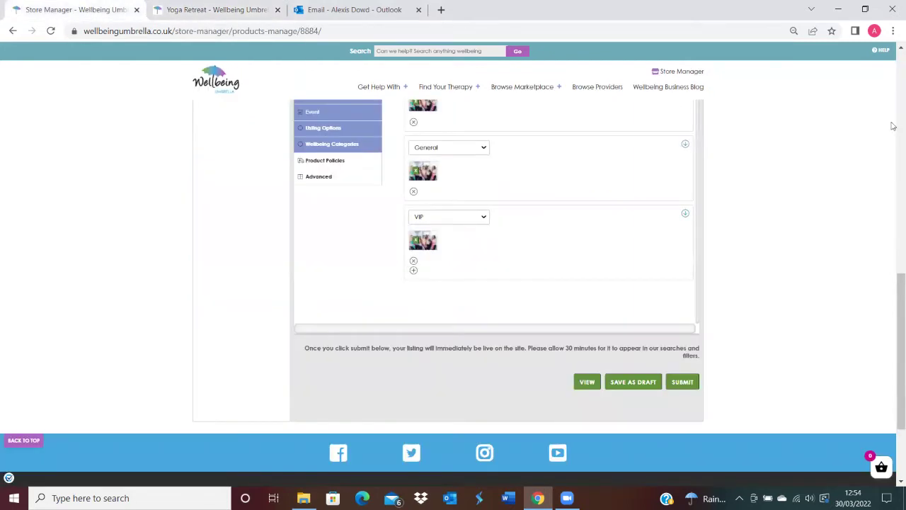
{"action": "scroll", "coordinate": [893, 85], "scroll_direction": "up", "scroll_amount": 15}
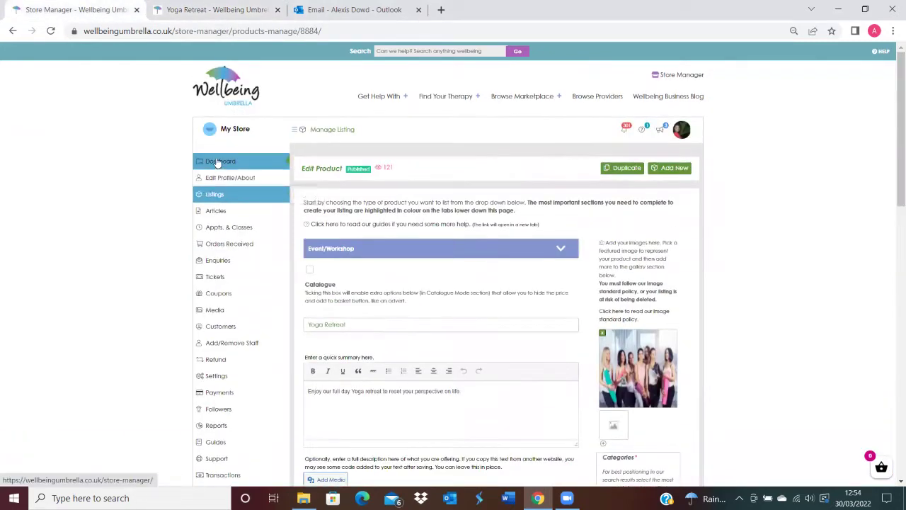
{"action": "left_click", "coordinate": [218, 158]}
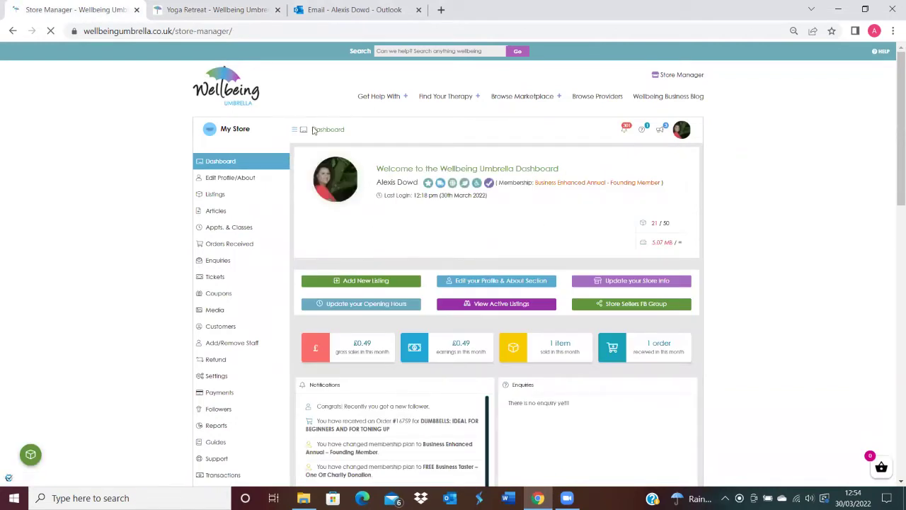
{"action": "left_click", "coordinate": [224, 246]}
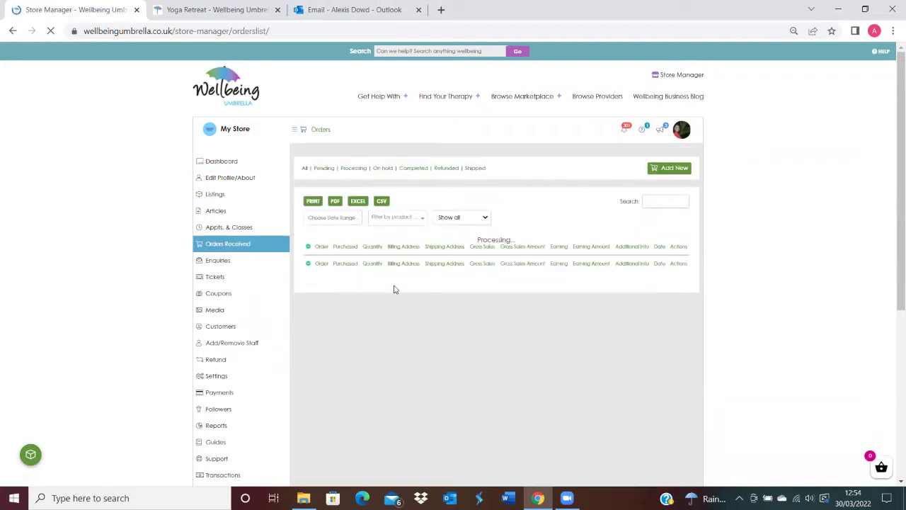
{"action": "scroll", "coordinate": [893, 152], "scroll_direction": "down", "scroll_amount": 1}
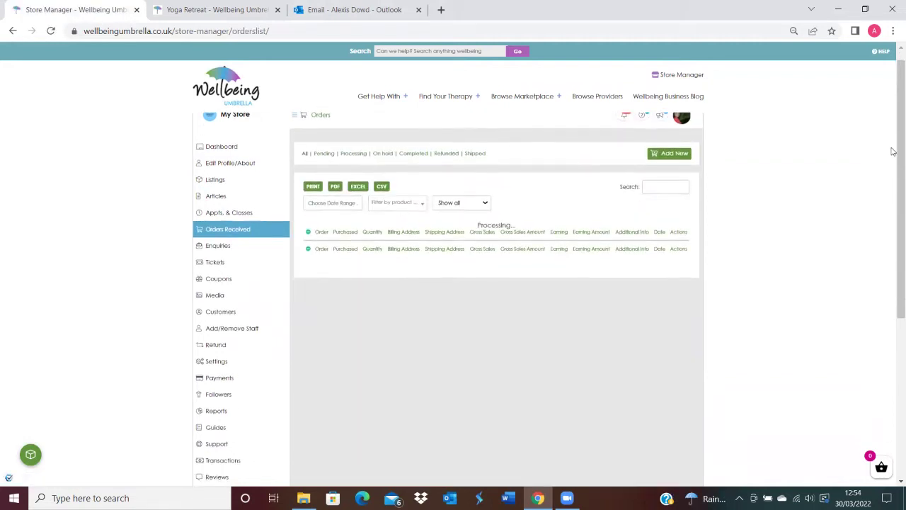
{"action": "scroll", "coordinate": [893, 151], "scroll_direction": "down", "scroll_amount": 1}
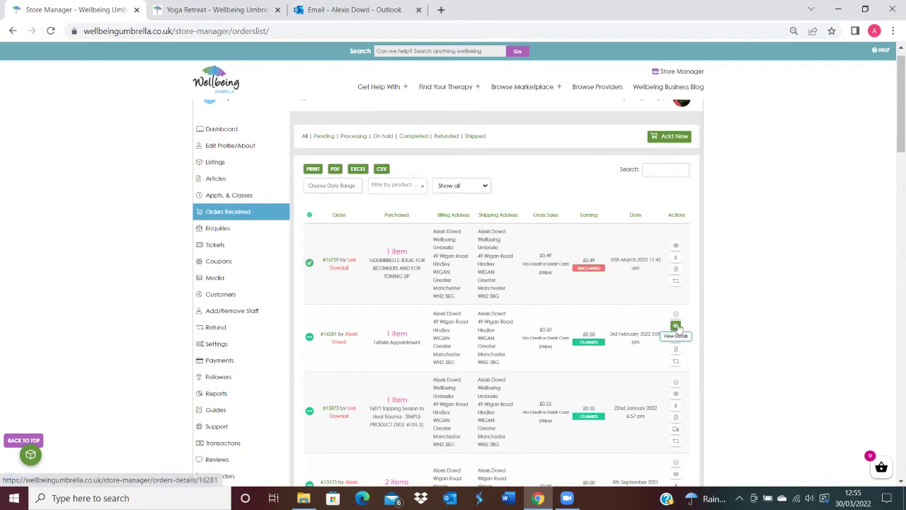
Open the Reiki Appointment order's details, select Completed as its status without updating, and return to the orders received.
{"action": "left_click", "coordinate": [677, 327]}
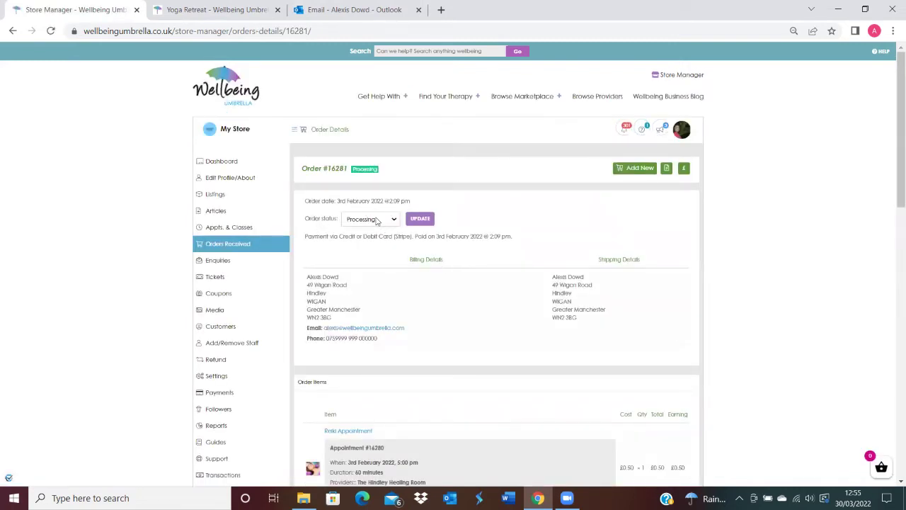
{"action": "left_click", "coordinate": [377, 222]}
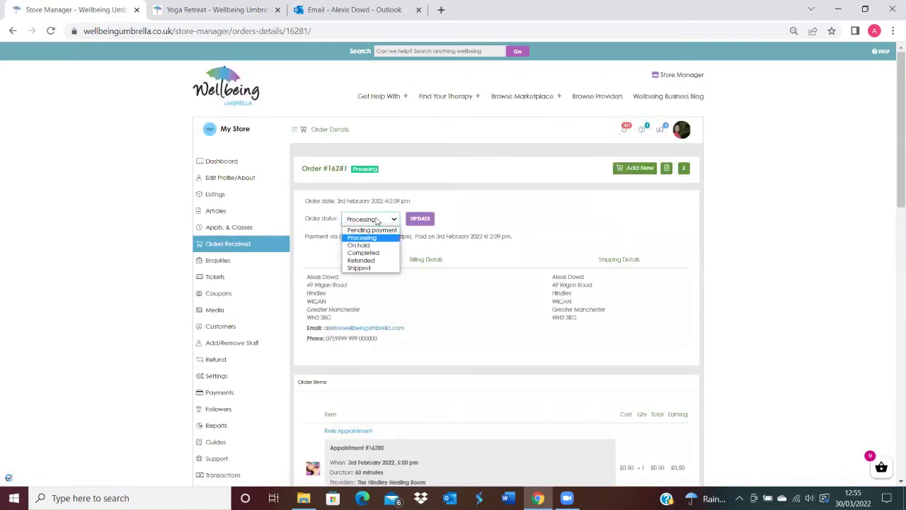
{"action": "left_click", "coordinate": [376, 255]}
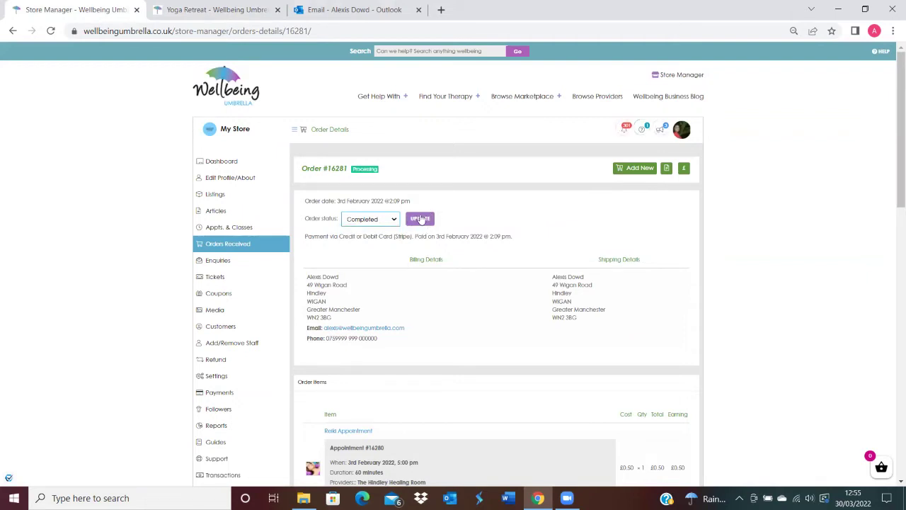
{"action": "left_click", "coordinate": [246, 243]}
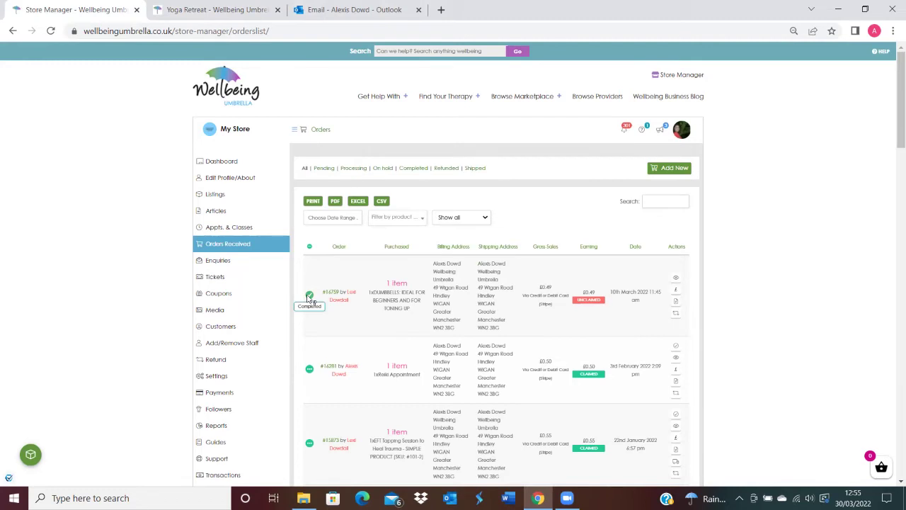
Switch to Outlook and open the review form from the "Review Your Experience with Us" email.
{"action": "left_click", "coordinate": [363, 10]}
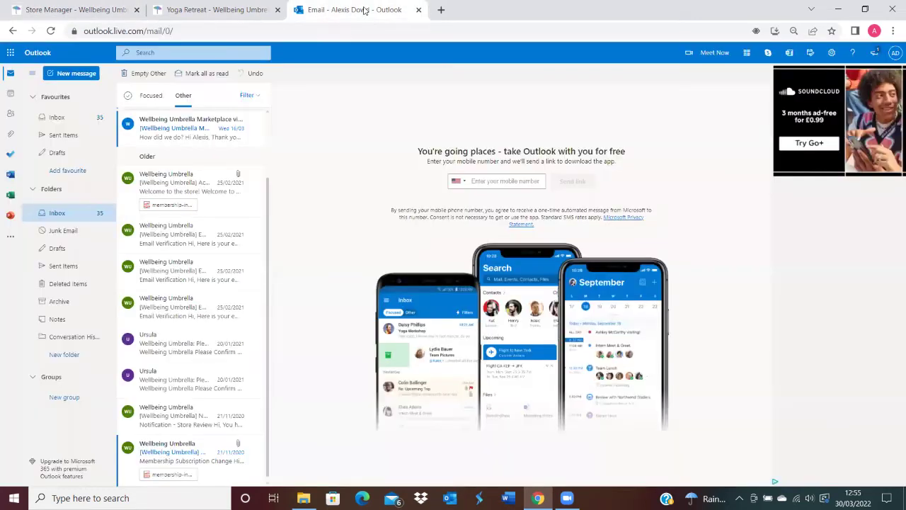
{"action": "double_click", "coordinate": [170, 131]}
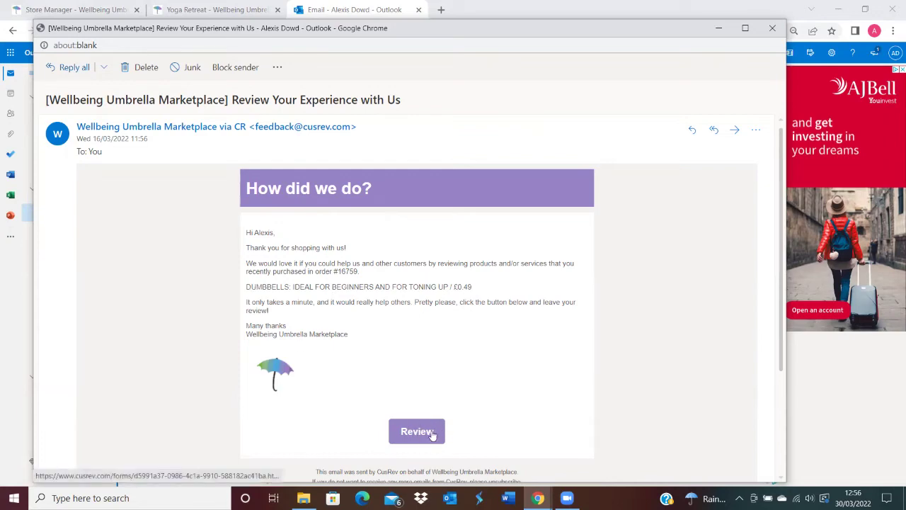
{"action": "left_click", "coordinate": [409, 433]}
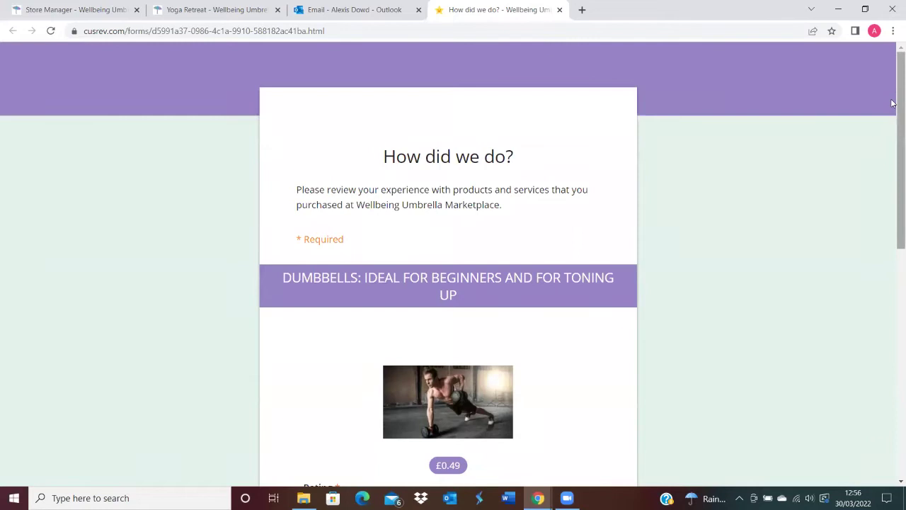
Give the dumbbells a rating of 5 on the review form and view its comment and display name options.
{"action": "left_click_drag", "start_coordinate": [899, 86], "coordinate": [897, 188]}
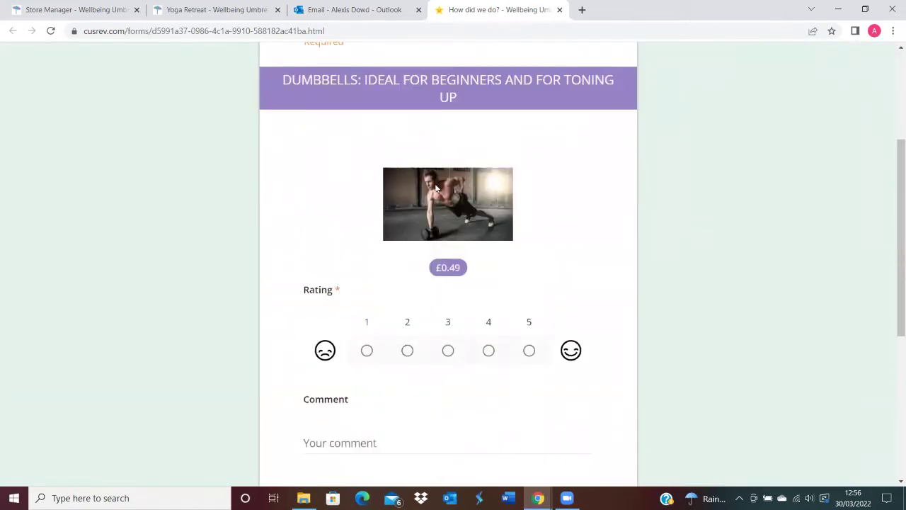
{"action": "left_click", "coordinate": [529, 351]}
{"action": "left_click_drag", "start_coordinate": [892, 279], "coordinate": [892, 358]}
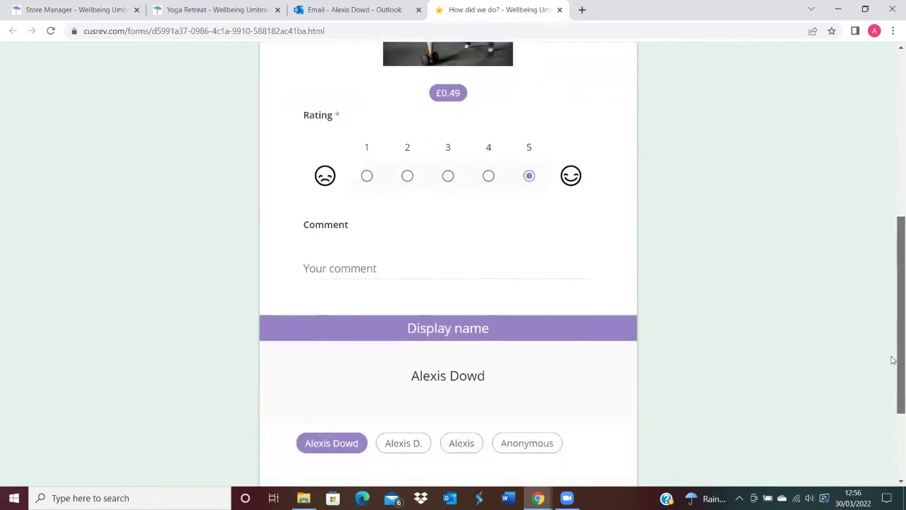
{"action": "scroll", "coordinate": [892, 354], "scroll_direction": "down", "scroll_amount": 1}
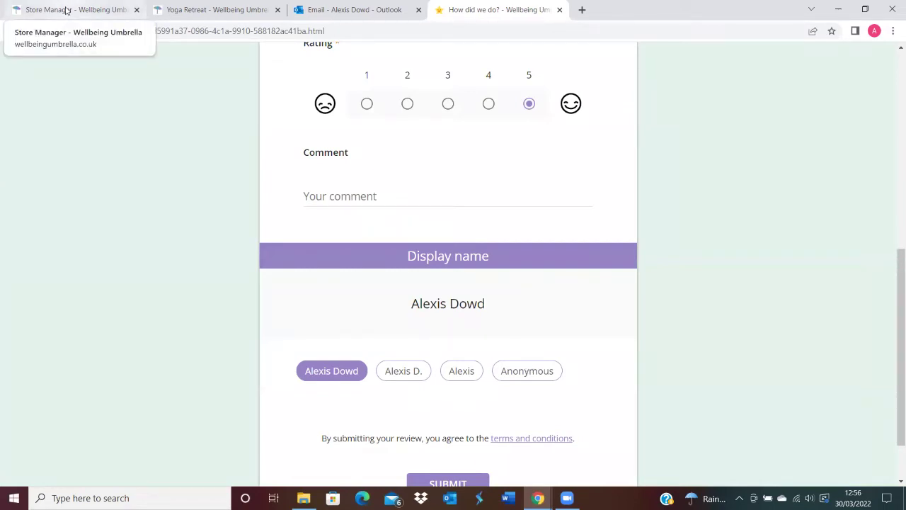
Switch back to Store Manager and open the published Yoga Retreat listing for editing.
{"action": "left_click", "coordinate": [65, 10]}
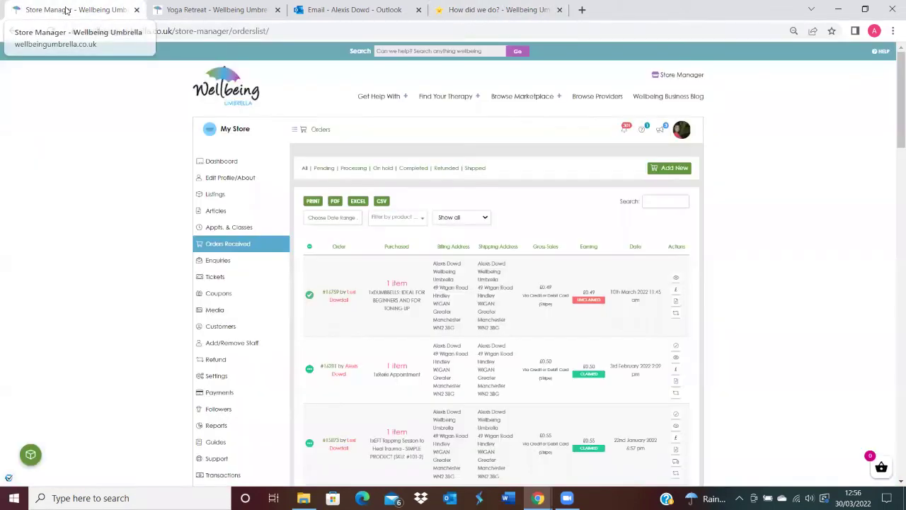
{"action": "left_click", "coordinate": [215, 196]}
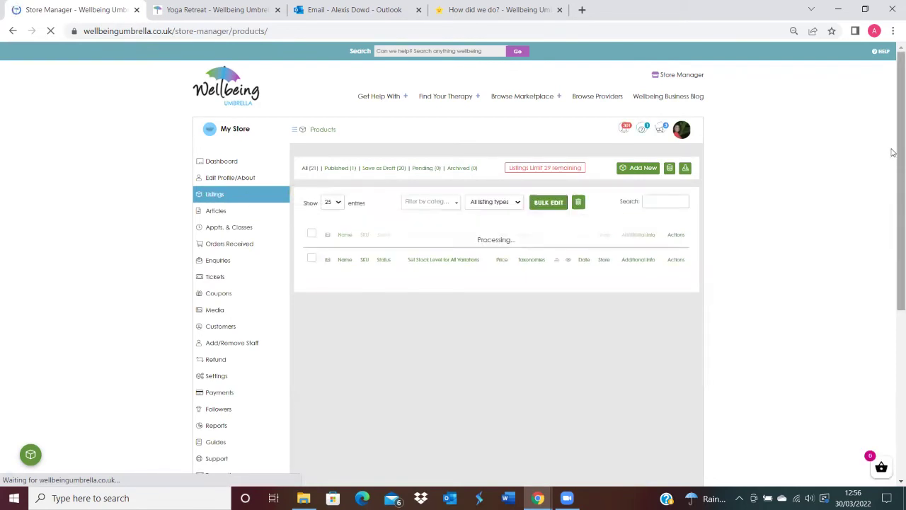
{"action": "mouse_move", "coordinate": [893, 154]}
{"action": "left_mouse_down"}
{"action": "mouse_move", "coordinate": [894, 453]}
{"action": "mouse_move", "coordinate": [893, 406]}
{"action": "left_mouse_up"}
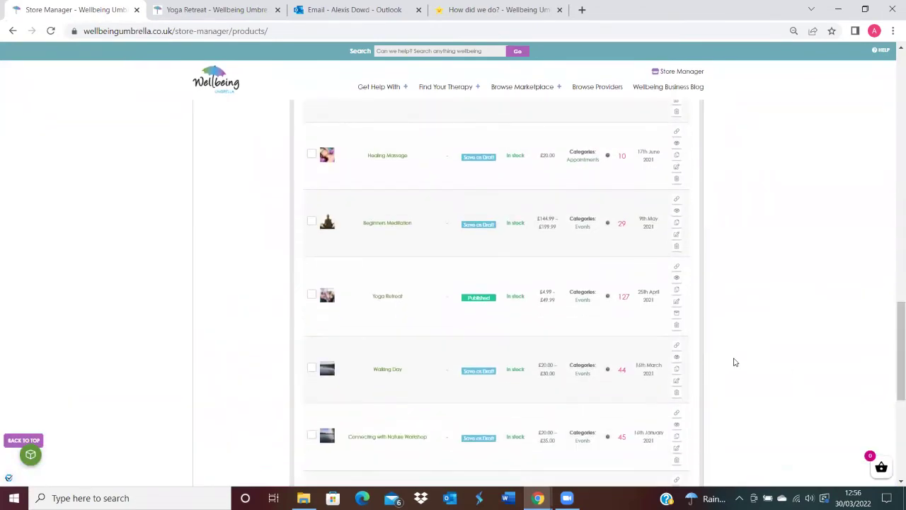
{"action": "left_click", "coordinate": [676, 304]}
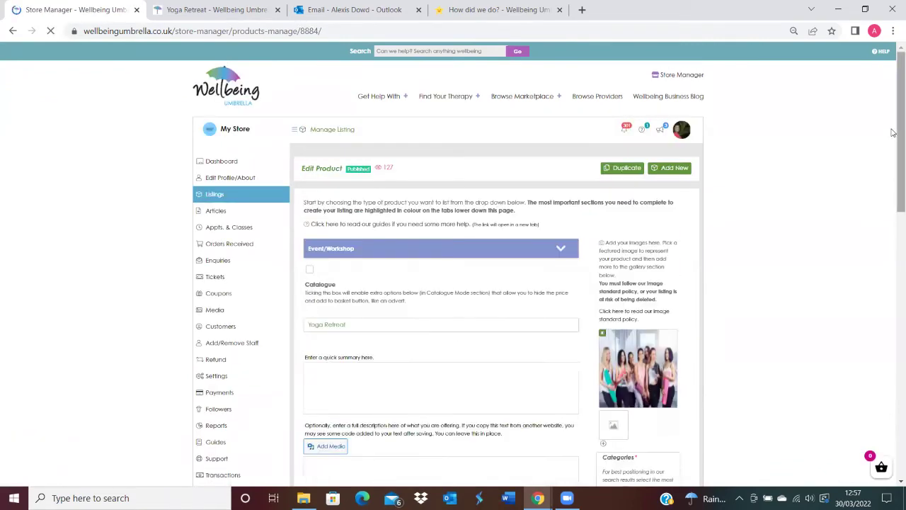
Display the Yoga Retreat listing's Advanced settings with the Enable reviews option.
{"action": "scroll", "coordinate": [893, 132], "scroll_direction": "down", "scroll_amount": 15}
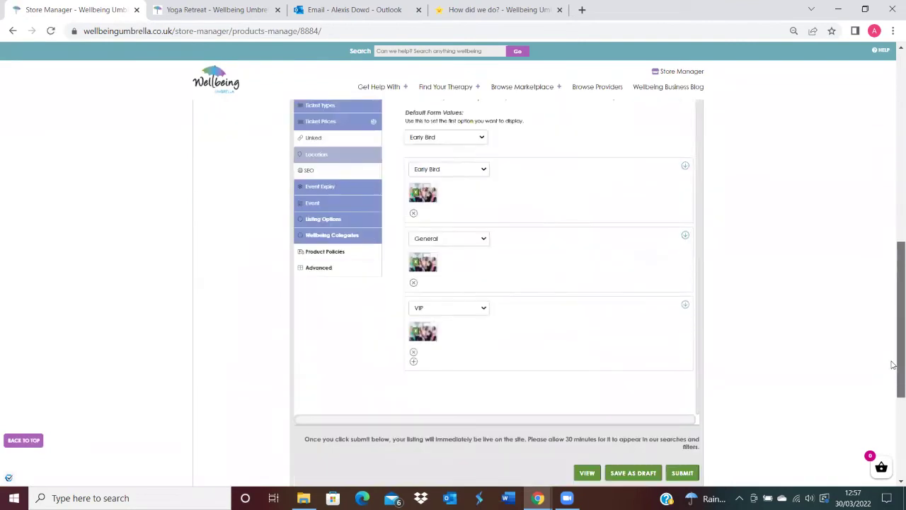
{"action": "scroll", "coordinate": [893, 365], "scroll_direction": "down", "scroll_amount": 1}
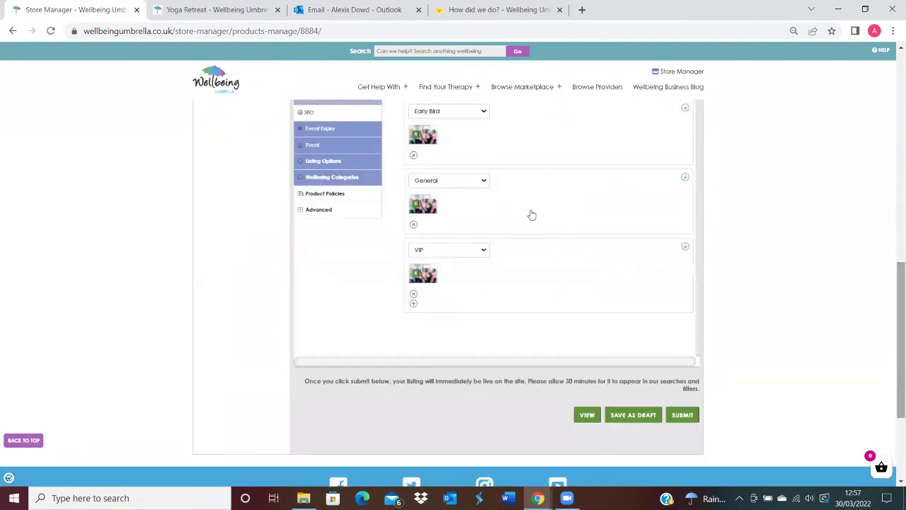
{"action": "left_click", "coordinate": [320, 211]}
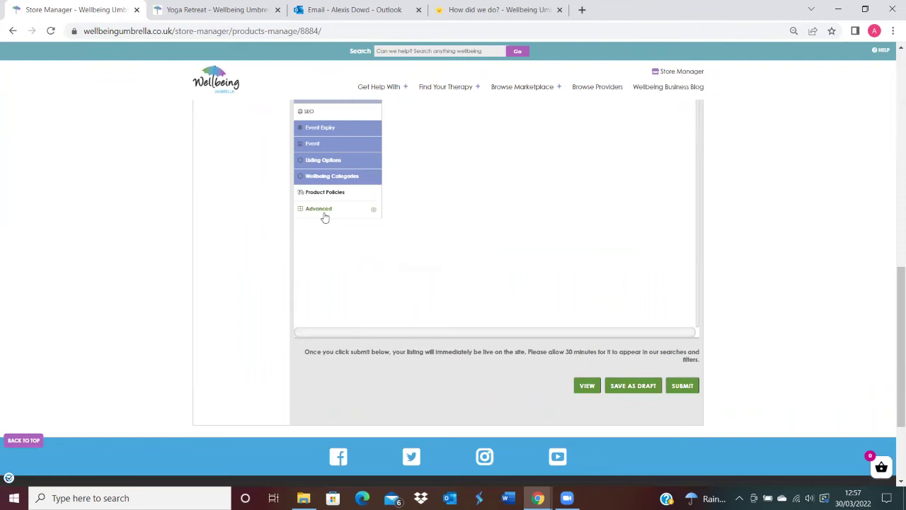
{"action": "left_click_drag", "start_coordinate": [893, 292], "coordinate": [894, 224]}
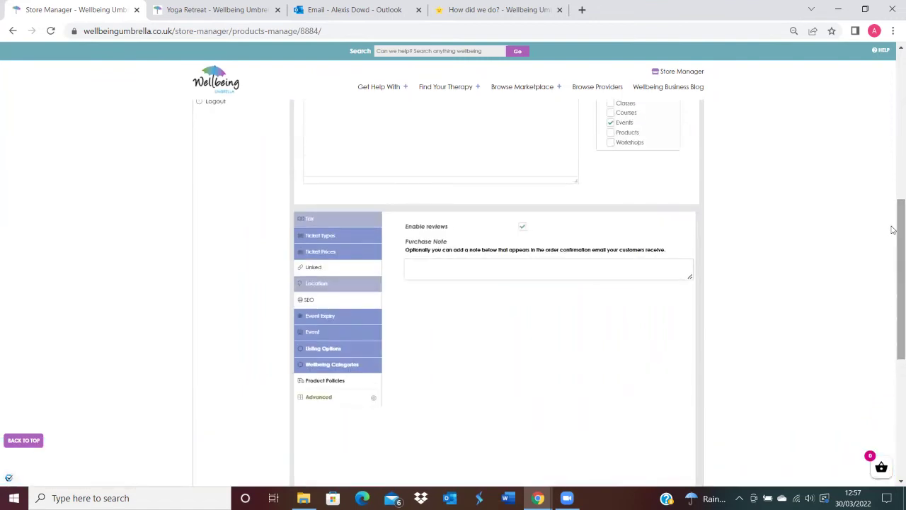
Turn off Enable reviews for the Yoga Retreat listing and turn it back on.
{"action": "left_click", "coordinate": [523, 229]}
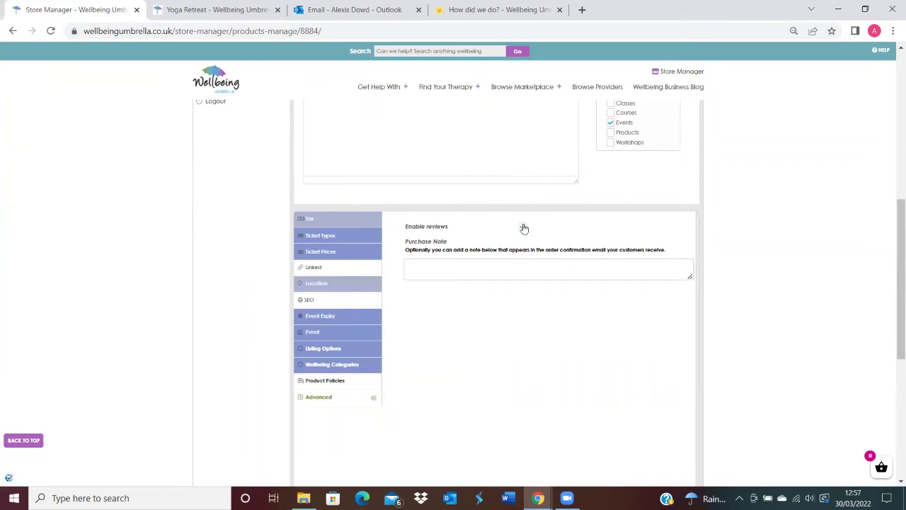
{"action": "left_click", "coordinate": [522, 228]}
{"action": "scroll", "coordinate": [893, 215], "scroll_direction": "down", "scroll_amount": 3}
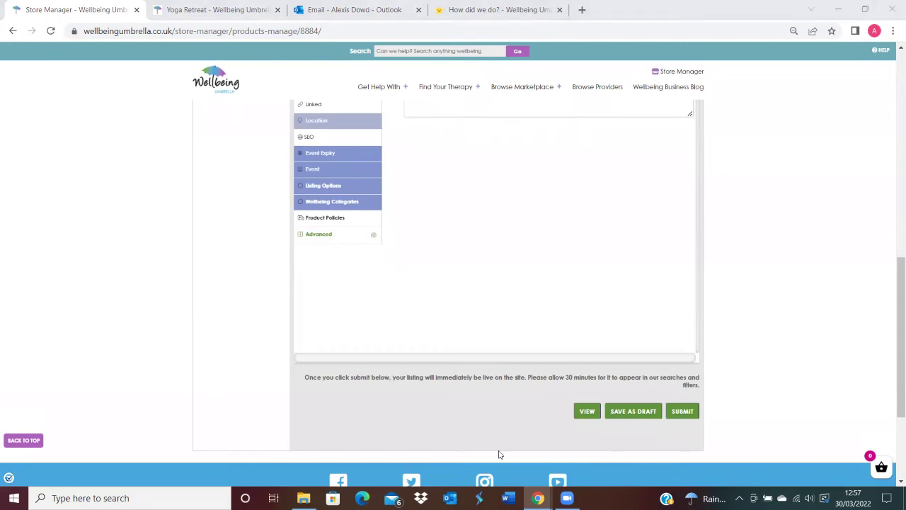
Open the full Marketplace and sort its listings by average rating.
{"action": "left_click_drag", "start_coordinate": [893, 324], "coordinate": [893, 106]}
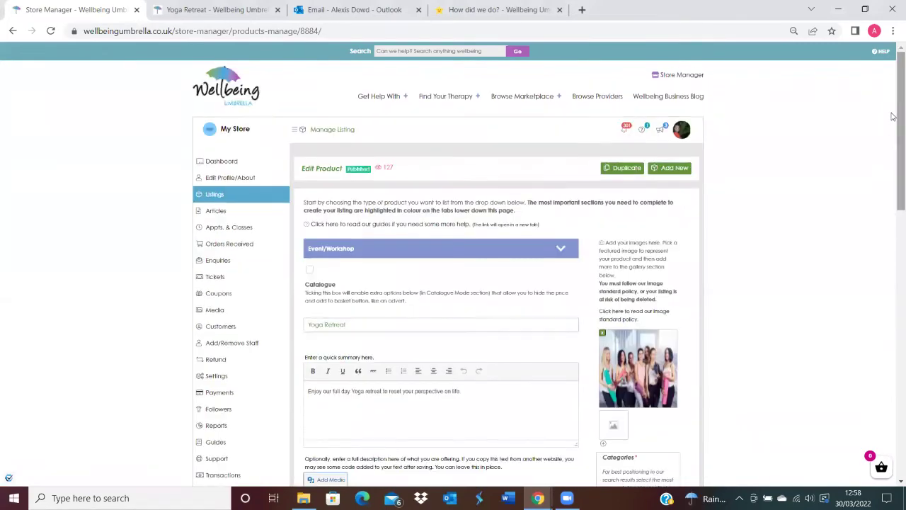
{"action": "mouse_move", "coordinate": [519, 103]}
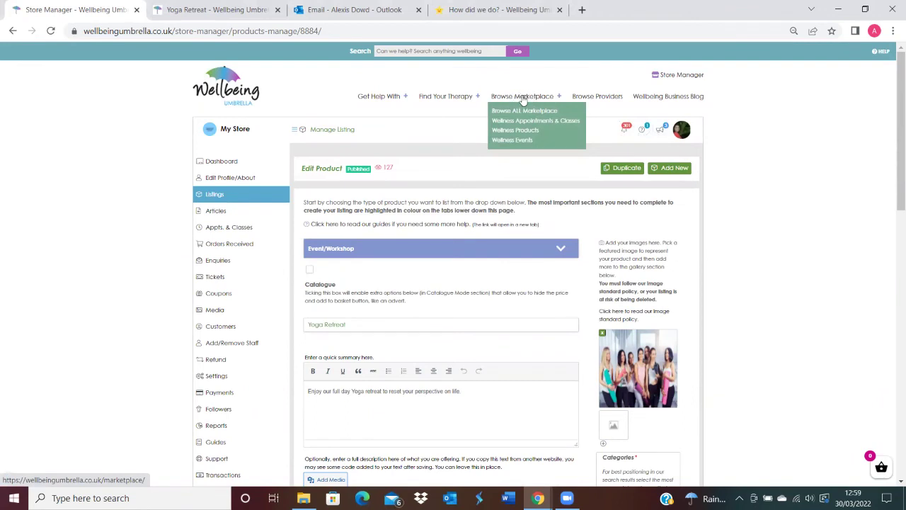
{"action": "left_click", "coordinate": [521, 100]}
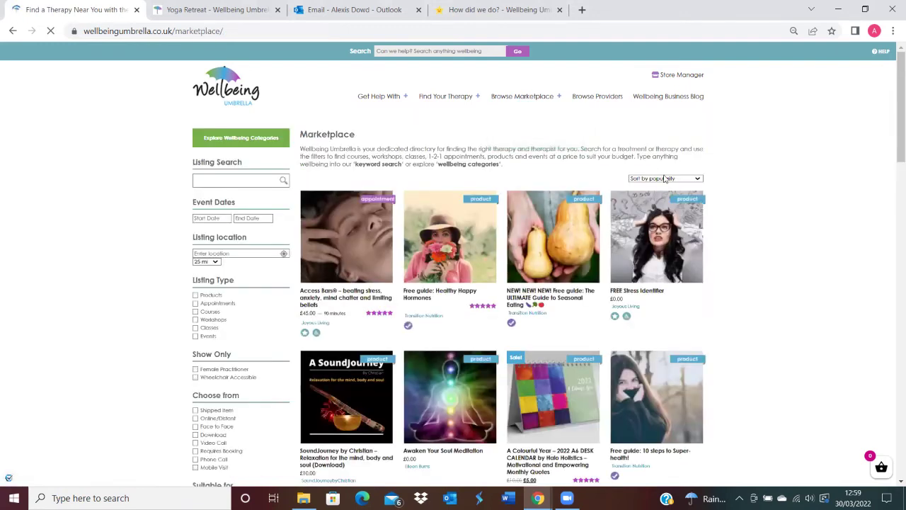
{"action": "left_click", "coordinate": [666, 178]}
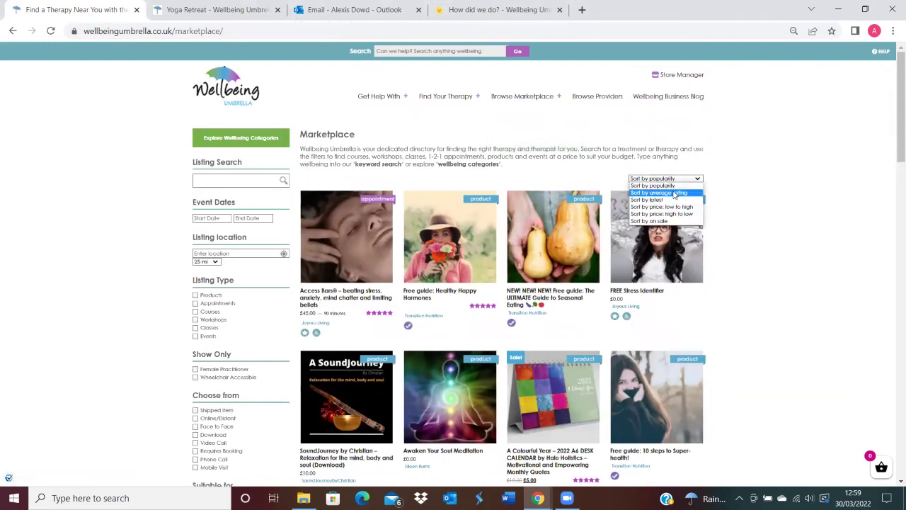
{"action": "left_click", "coordinate": [677, 192]}
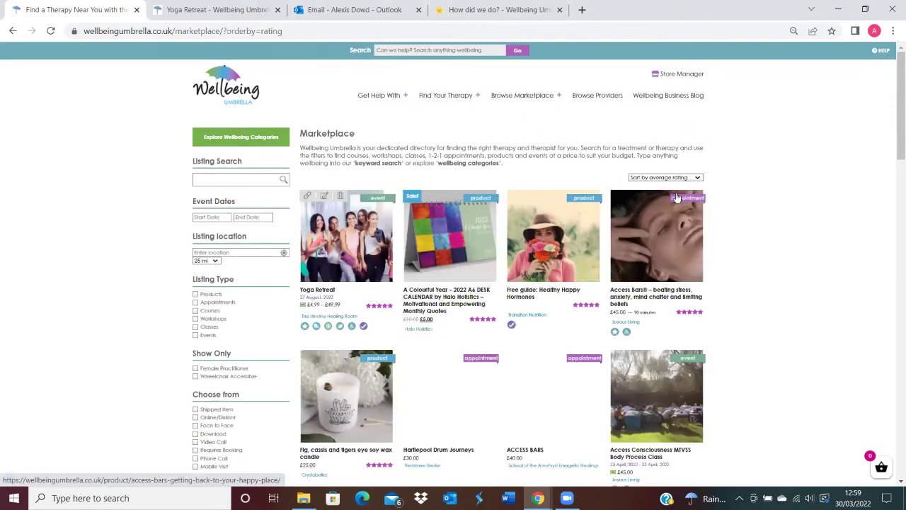
{"action": "scroll", "coordinate": [566, 210], "scroll_direction": "down", "scroll_amount": 2}
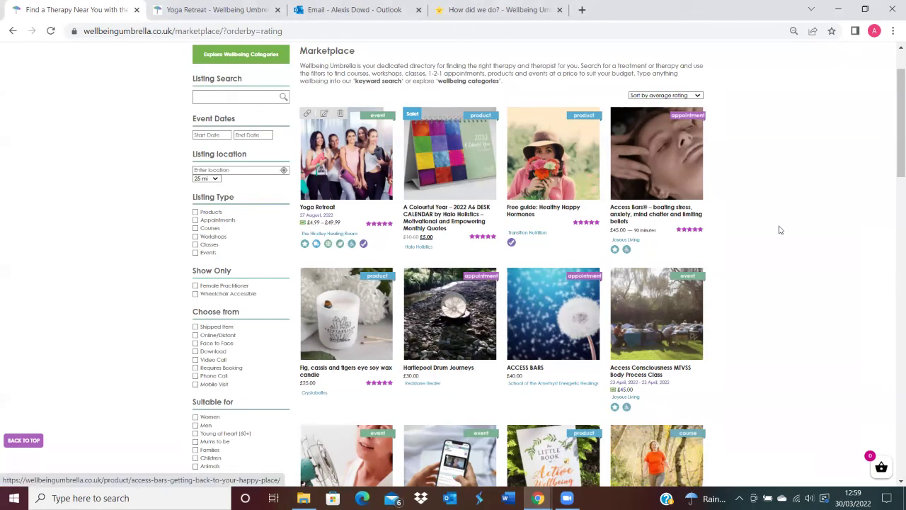
{"action": "scroll", "coordinate": [887, 174], "scroll_direction": "up", "scroll_amount": 2}
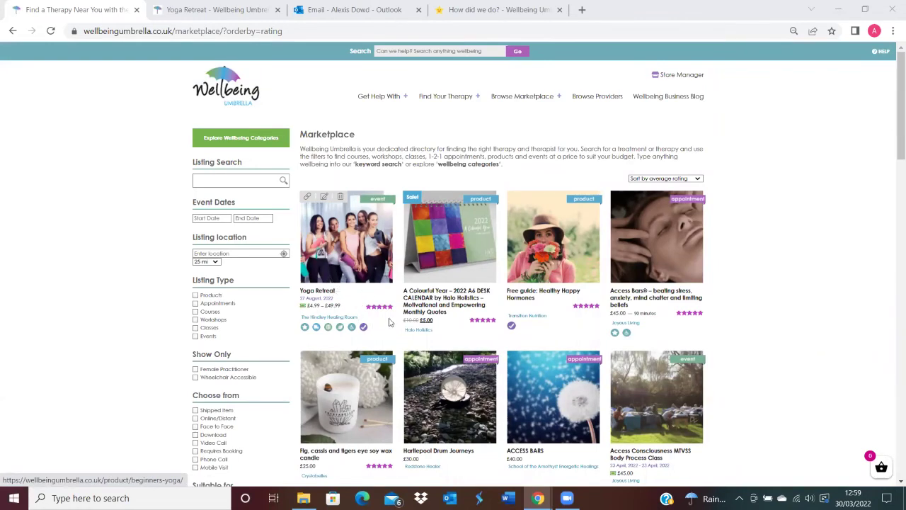
Open the Yoga Retreat listing from the Marketplace results and look over its rating and reviews section.
{"action": "left_click", "coordinate": [347, 261]}
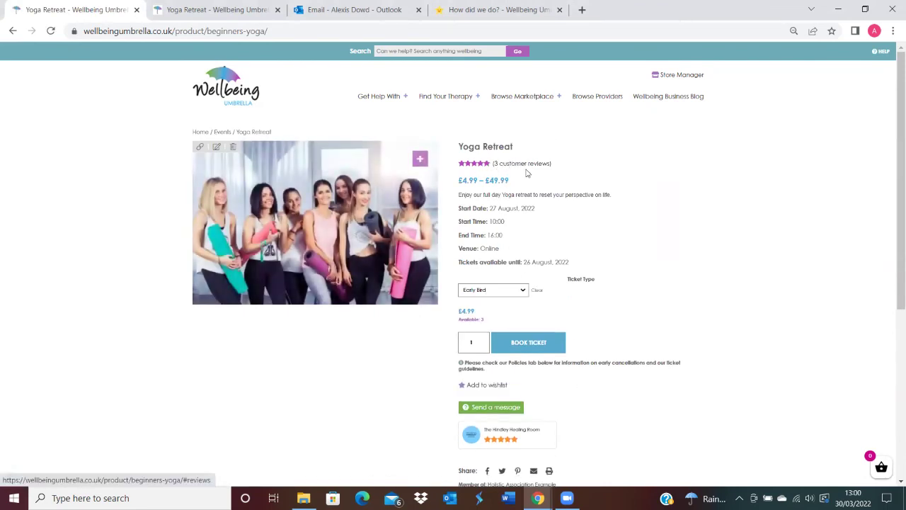
{"action": "scroll", "coordinate": [433, 303], "scroll_direction": "down", "scroll_amount": 3}
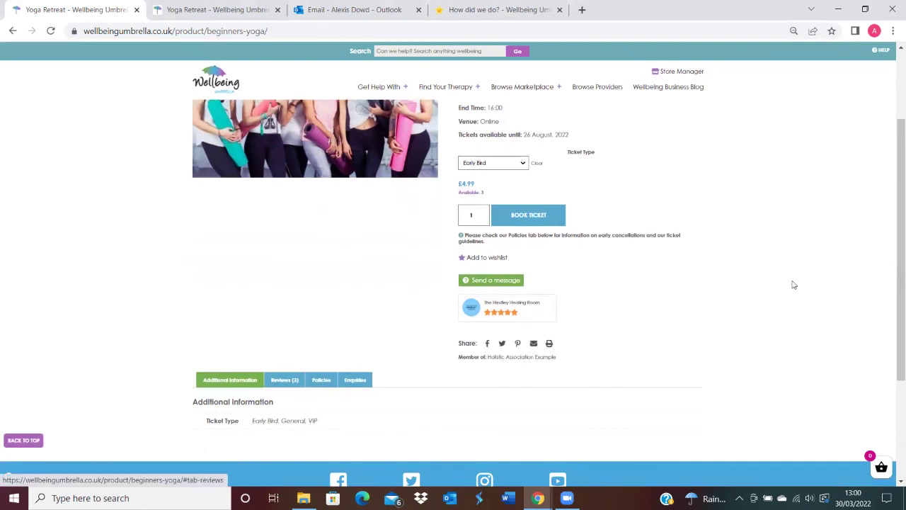
{"action": "left_click_drag", "start_coordinate": [898, 293], "coordinate": [899, 213]}
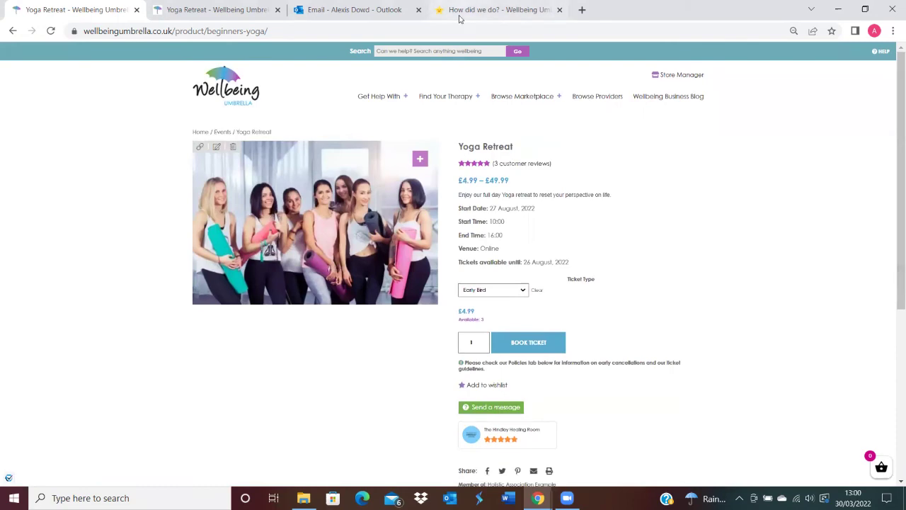
Switch to the "How did we do?" review form and look back over its dumbbells product and rating section.
{"action": "left_click", "coordinate": [384, 10]}
{"action": "left_click", "coordinate": [494, 7]}
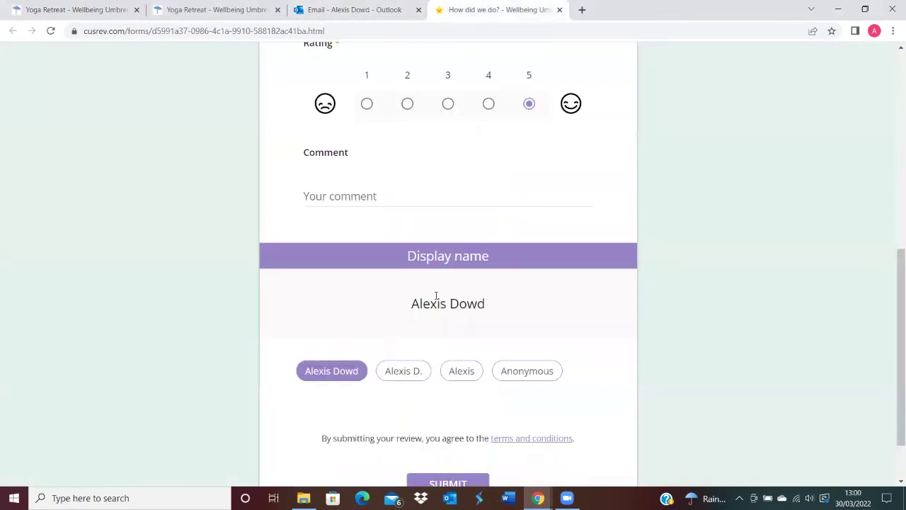
{"action": "left_click_drag", "start_coordinate": [892, 318], "coordinate": [884, 165]}
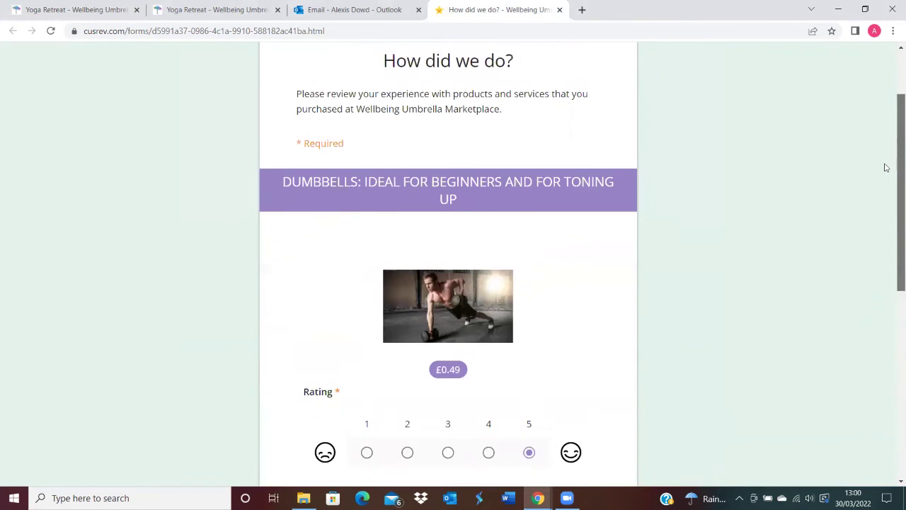
Return to the Yoga Retreat listing with its reviews displayed and examine the individual customer reviews.
{"action": "left_click", "coordinate": [210, 14]}
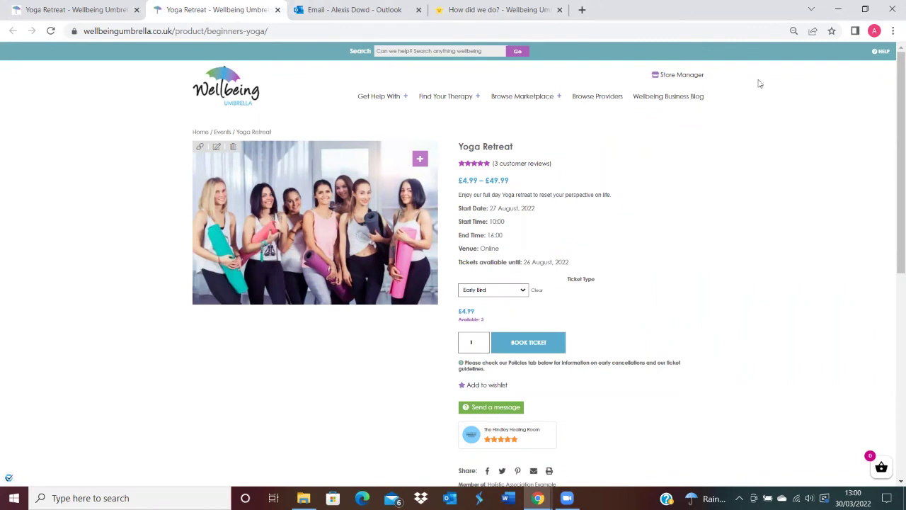
{"action": "scroll", "coordinate": [886, 236], "scroll_direction": "down", "scroll_amount": 2}
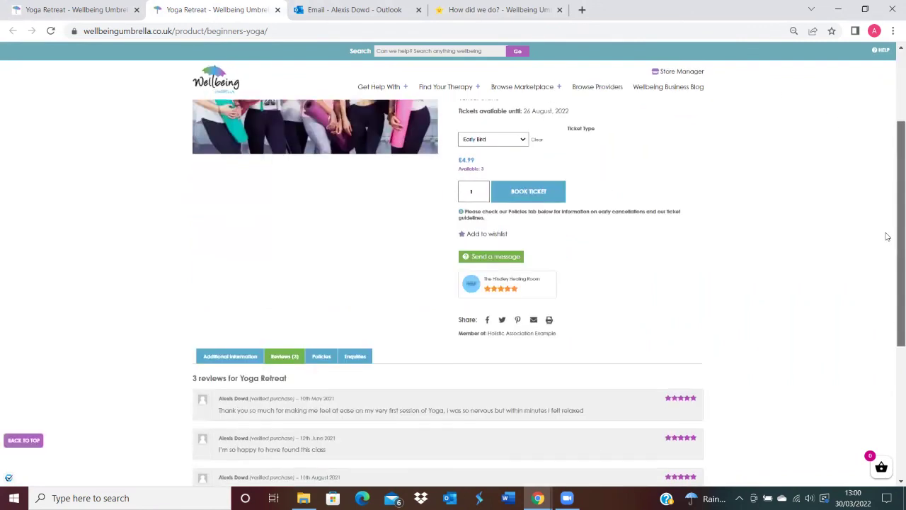
{"action": "scroll", "coordinate": [887, 236], "scroll_direction": "down", "scroll_amount": 2}
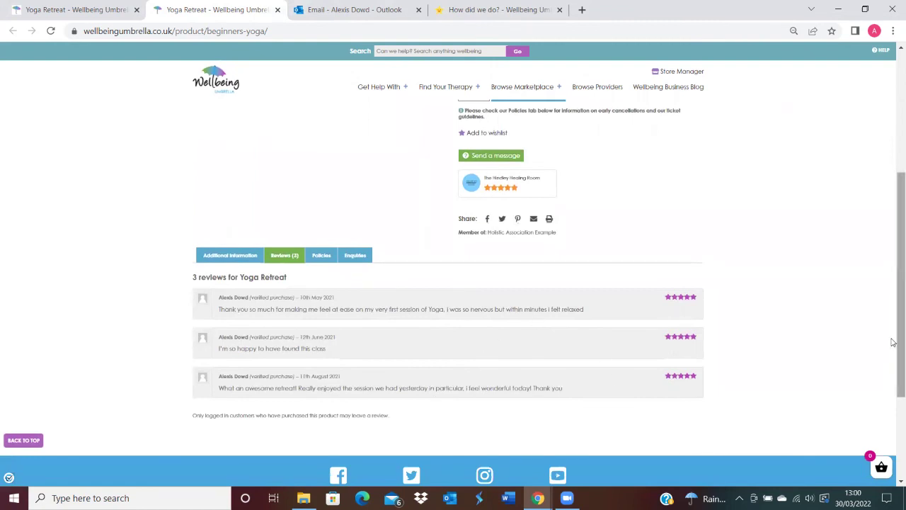
{"action": "left_click_drag", "start_coordinate": [893, 342], "coordinate": [892, 219]}
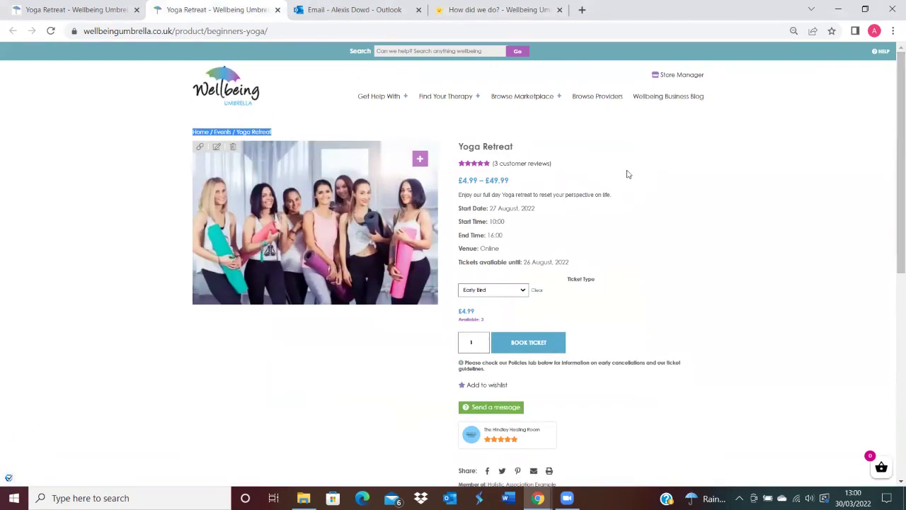